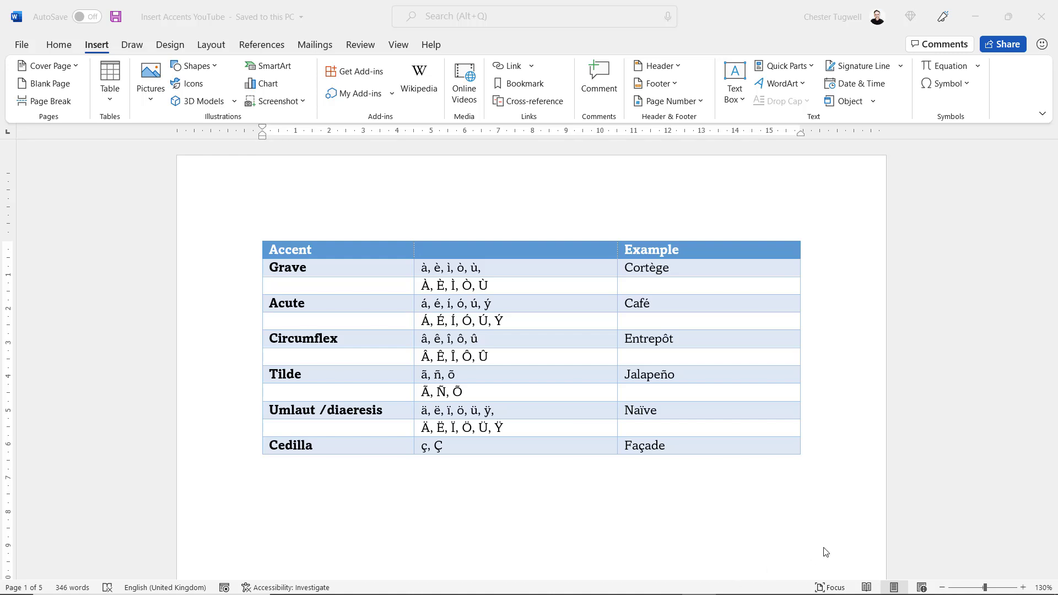
- Below the table, type a trial word Cafe, erase it, and type Papier-mache instead
{"action": "left_click", "coordinate": [291, 492]}
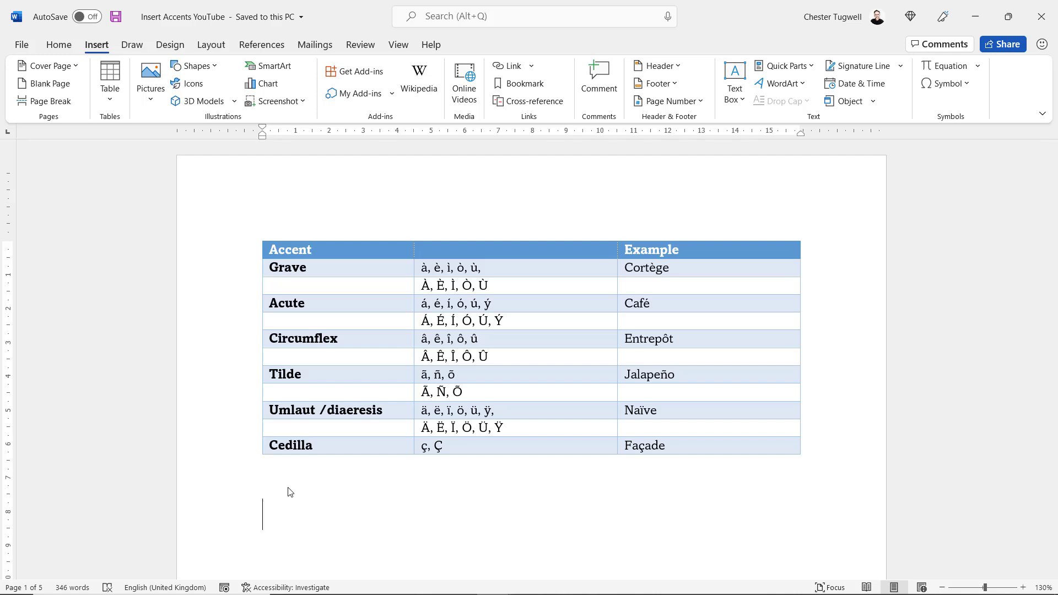
{"action": "type", "text": "Ca"}
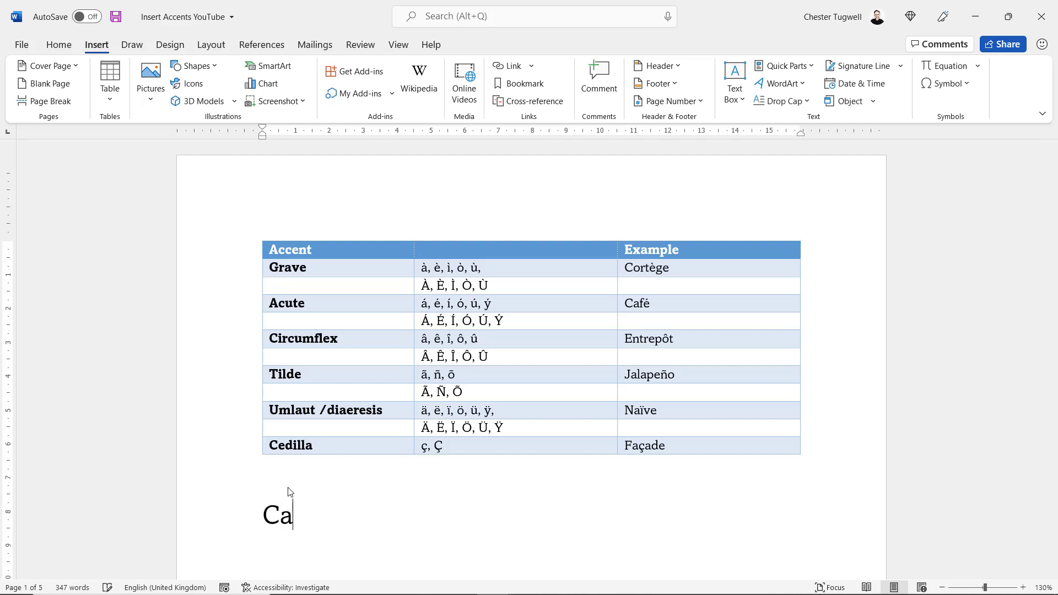
{"action": "type", "text": "fe"}
{"action": "key", "text": "BackSpace"}
{"action": "key", "text": "BackSpace"}
{"action": "key", "text": "BackSpace"}
{"action": "key", "text": "BackSpace"}
{"action": "key", "text": "BackSpace"}
{"action": "type", "text": "Papier-mac"}
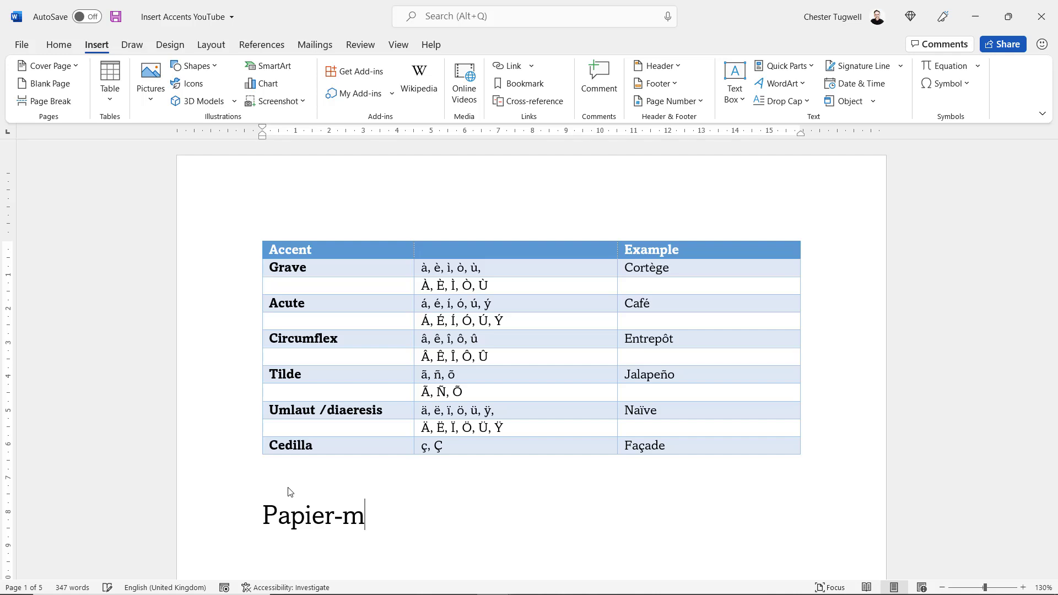
{"action": "type", "text": "he"}
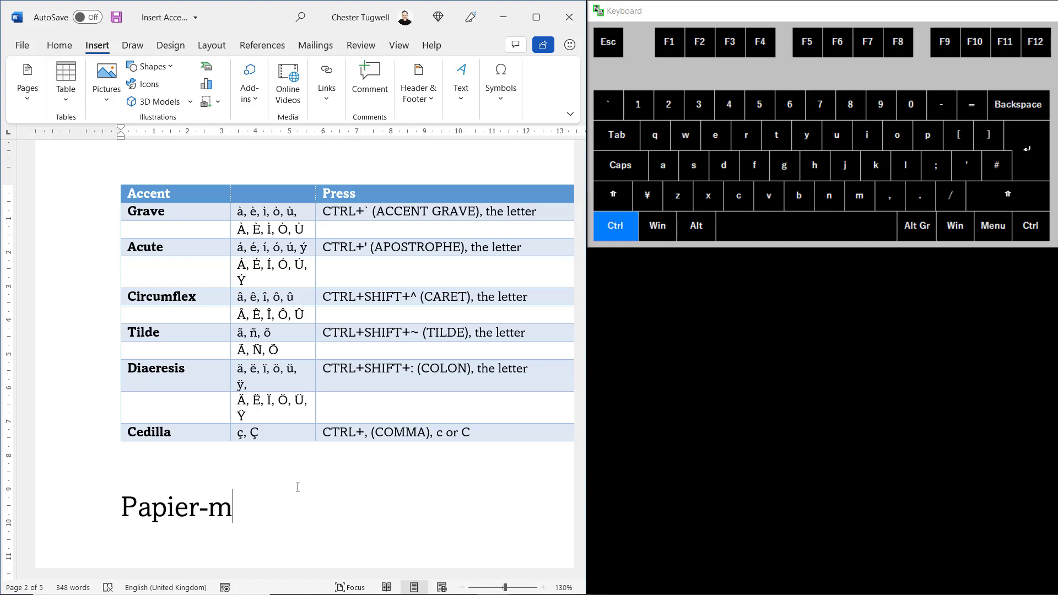
- Accent the word as Papier-mâché using Ctrl+Shift+^ for â and Ctrl+' for é
{"action": "key", "text": "ctrl+shift+6"}
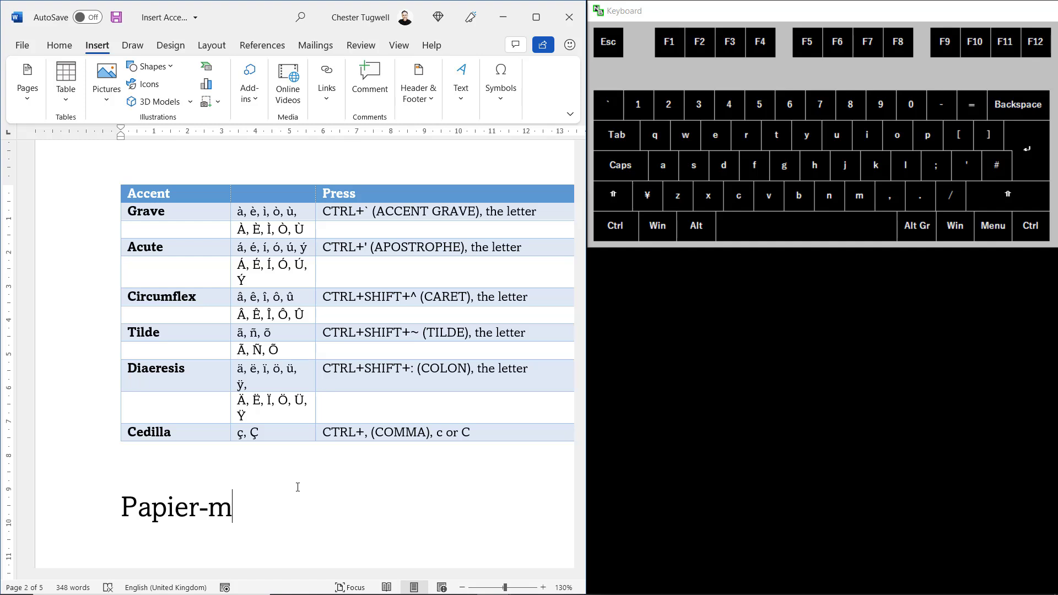
{"action": "type", "text": "a"}
{"action": "type", "text": "ch"}
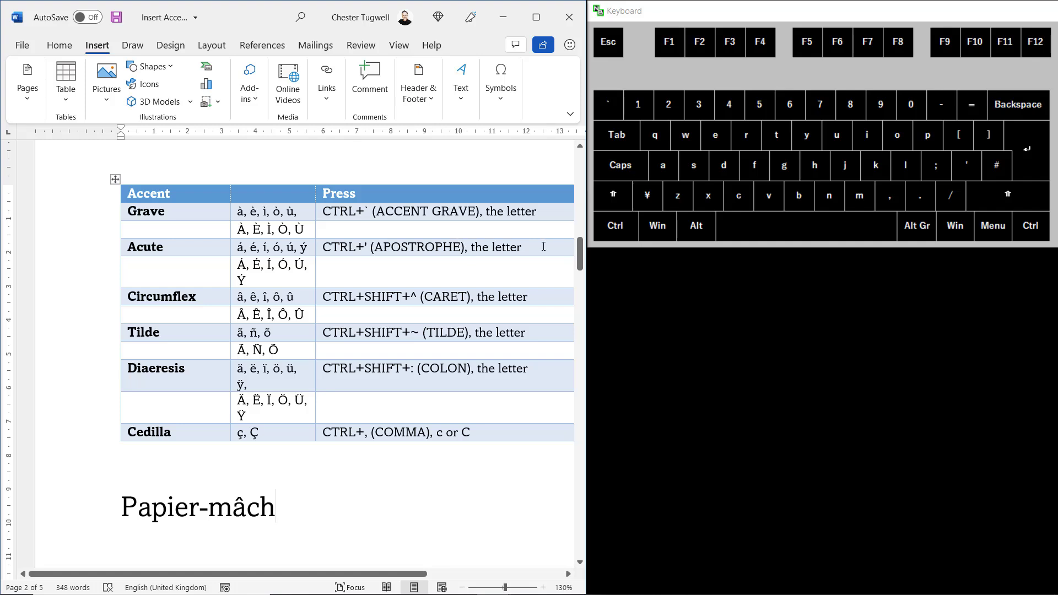
{"action": "key", "text": "ctrl+apostrophe"}
{"action": "type", "text": "e"}
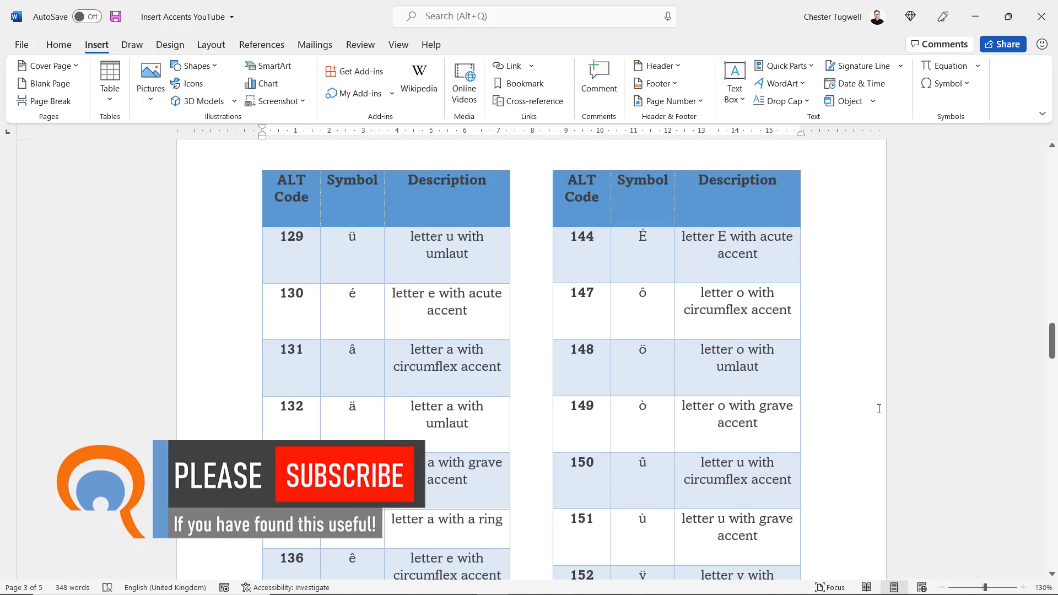
{"action": "scroll", "coordinate": [437, 363], "scroll_direction": "down", "scroll_amount": 1}
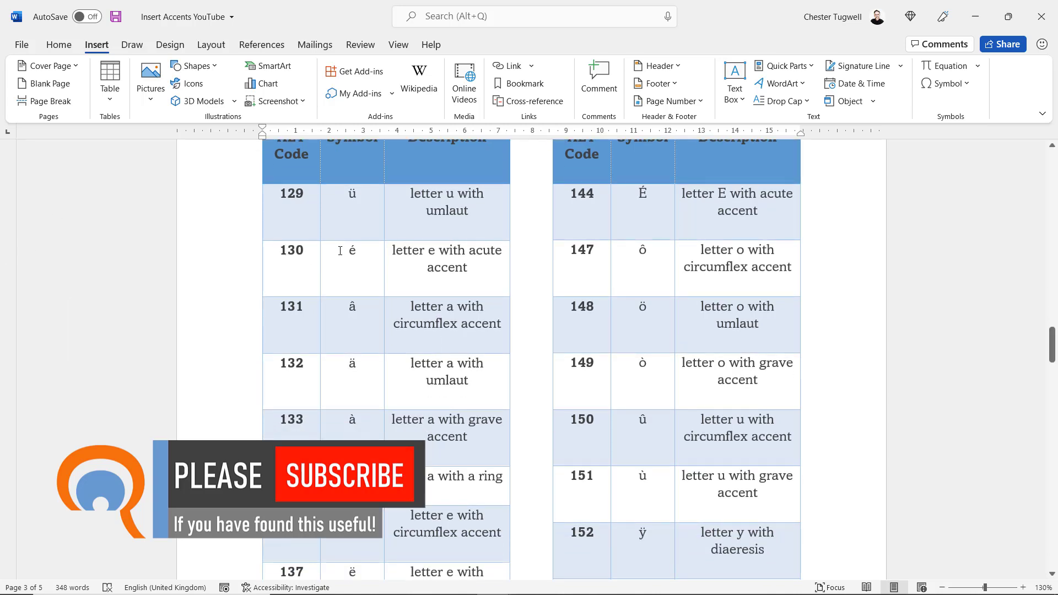
{"action": "scroll", "coordinate": [379, 408], "scroll_direction": "down", "scroll_amount": 2}
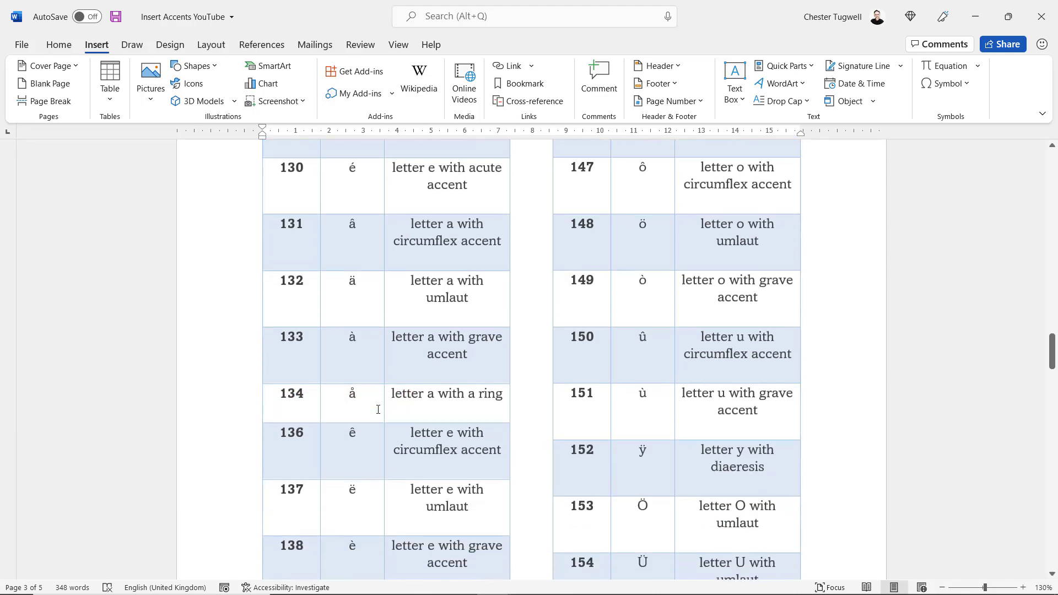
{"action": "scroll", "coordinate": [378, 409], "scroll_direction": "down", "scroll_amount": 4}
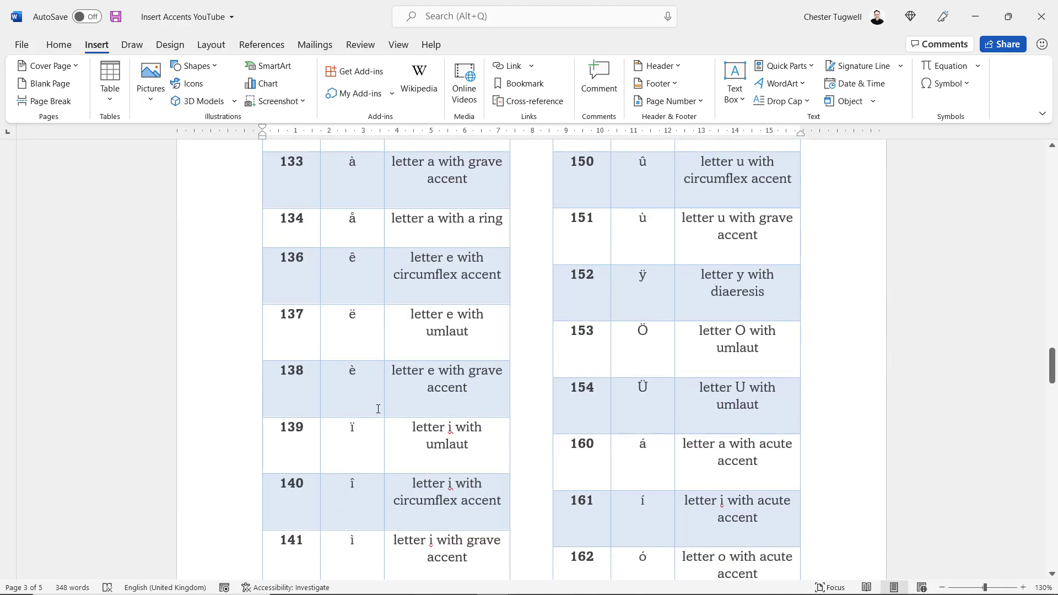
{"action": "scroll", "coordinate": [378, 408], "scroll_direction": "down", "scroll_amount": 3}
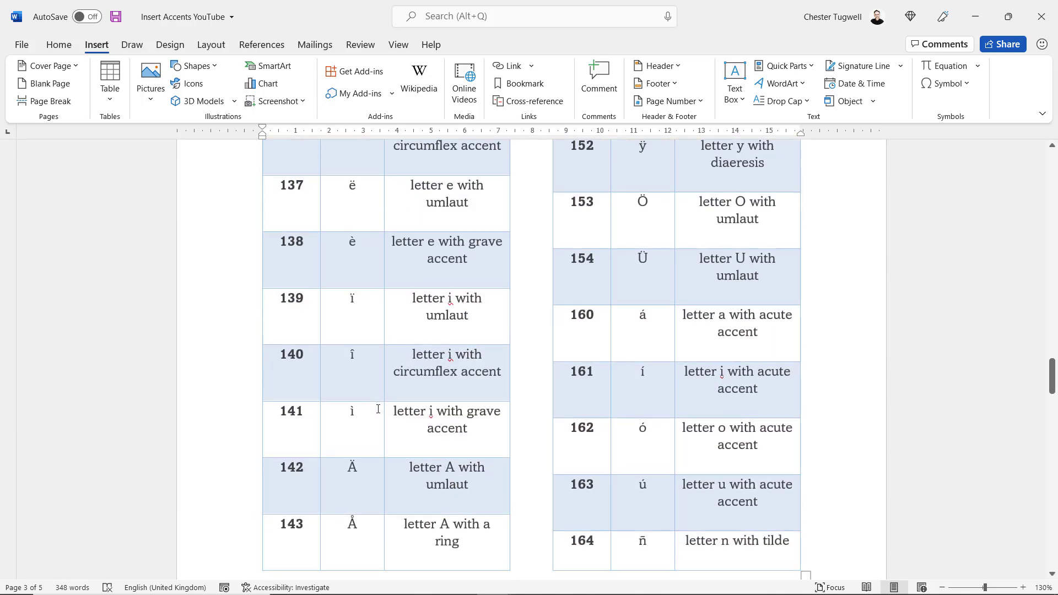
{"action": "scroll", "coordinate": [378, 408], "scroll_direction": "up", "scroll_amount": 13}
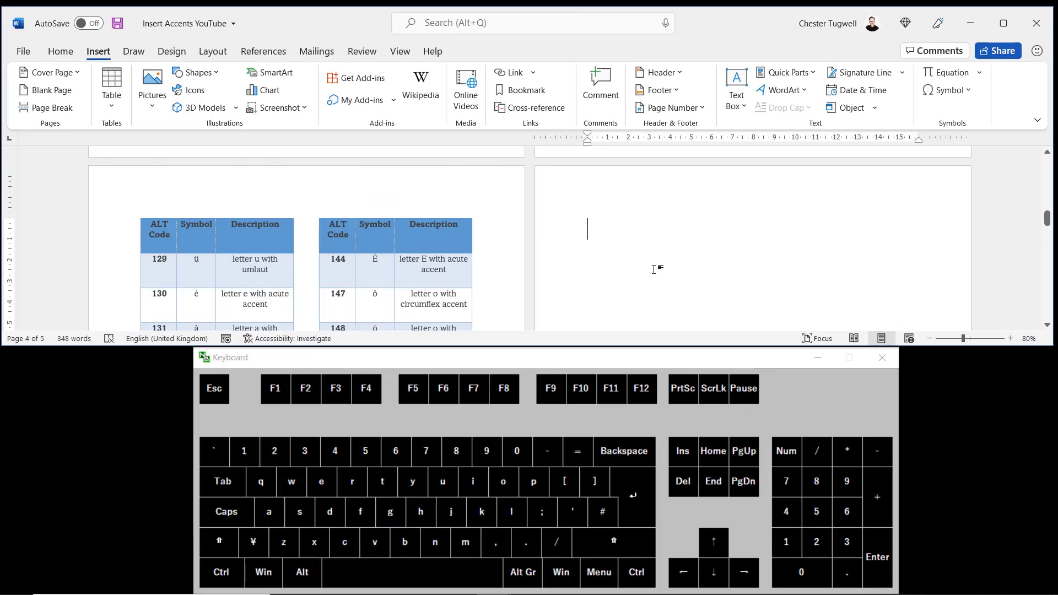
- Type Papier-mâché beside the ALT code tables, using Alt+131 for â and Alt+130 for é
{"action": "type", "text": "Papier-m"}
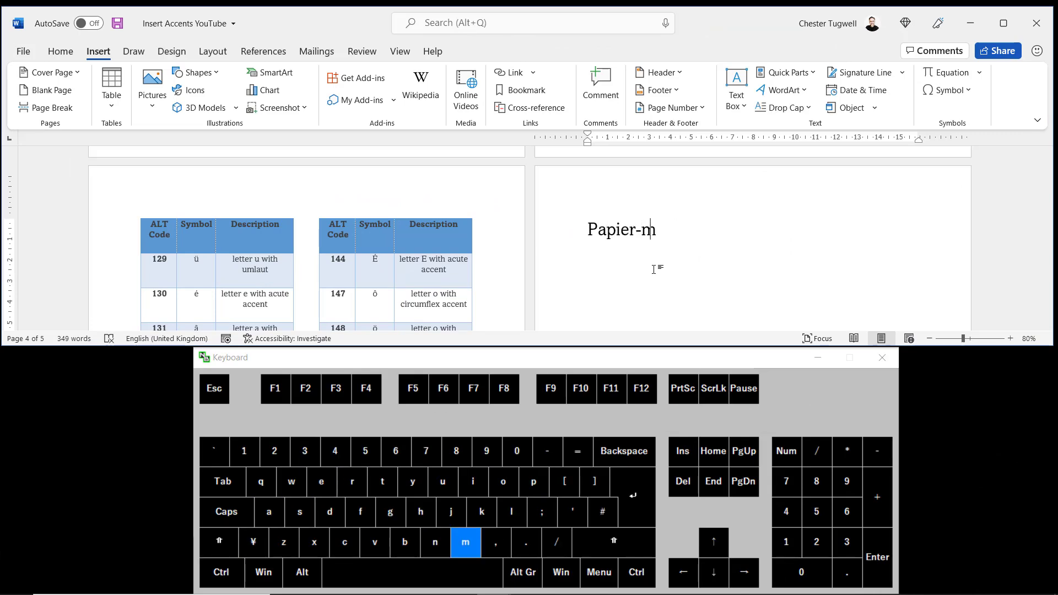
{"action": "scroll", "coordinate": [249, 197], "scroll_direction": "down", "scroll_amount": 1}
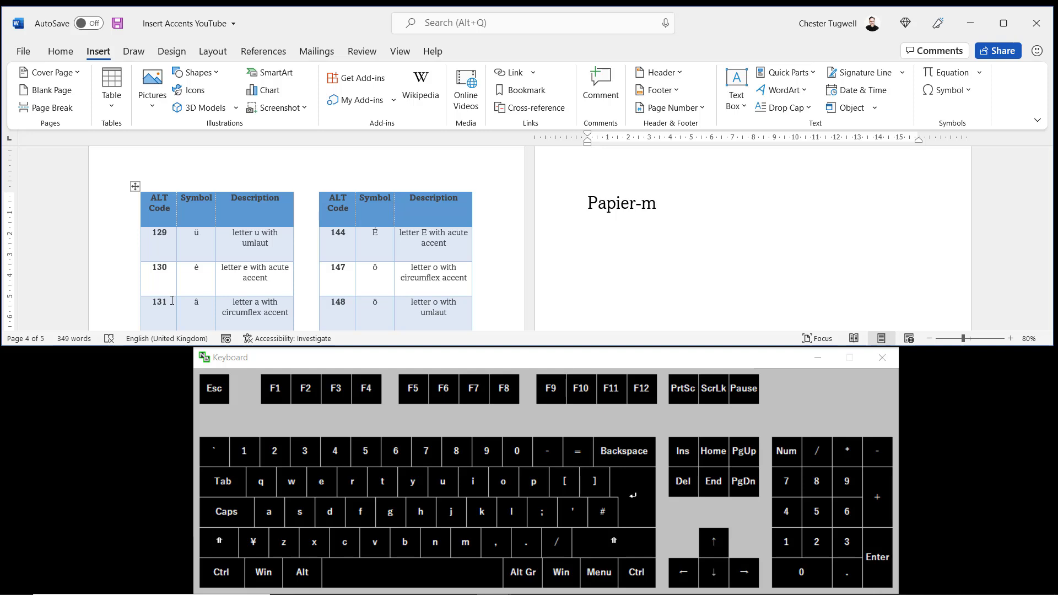
{"action": "key", "text": "alt"}
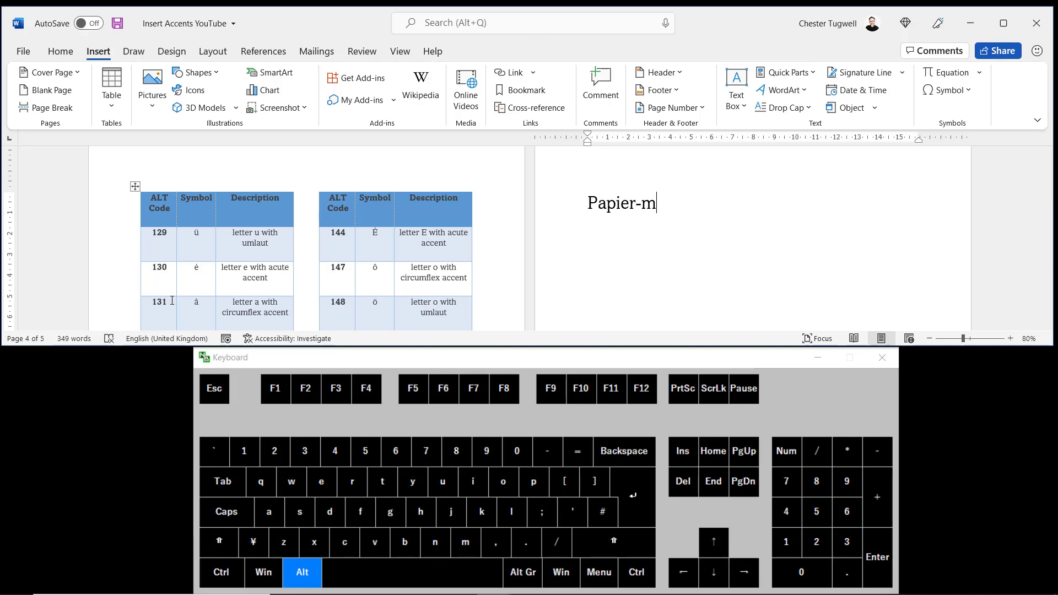
{"action": "type", "text": "â"}
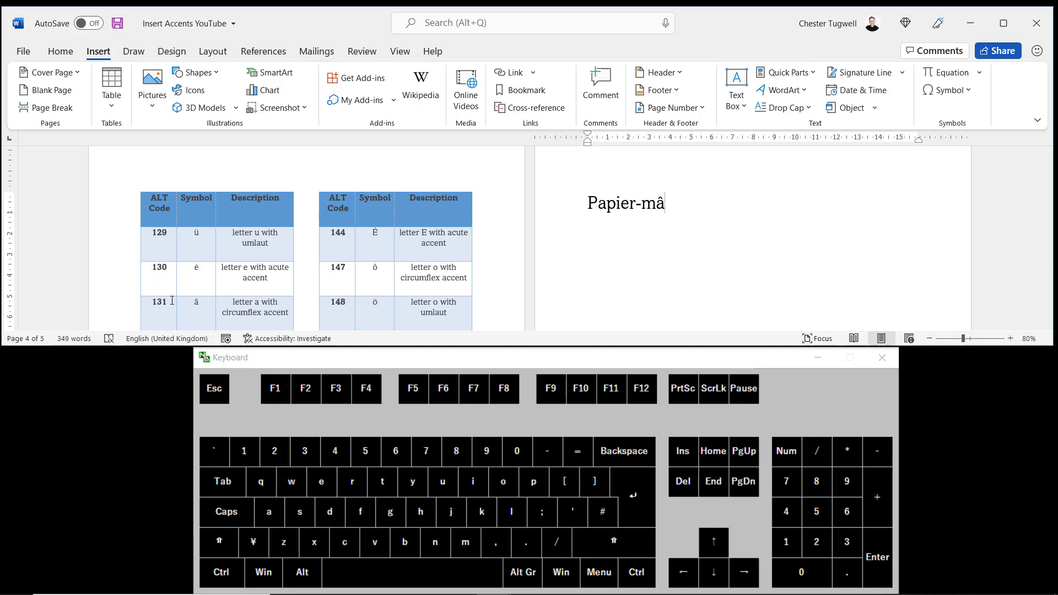
{"action": "type", "text": "ch"}
{"action": "key", "text": "alt"}
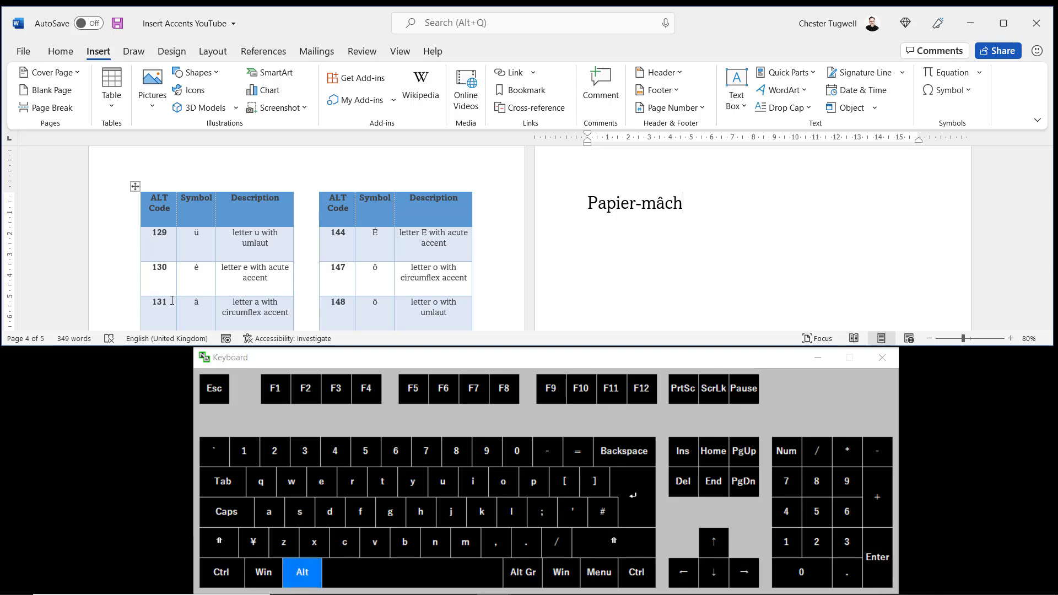
{"action": "key", "text": "KP_3"}
{"action": "type", "text": "é"}
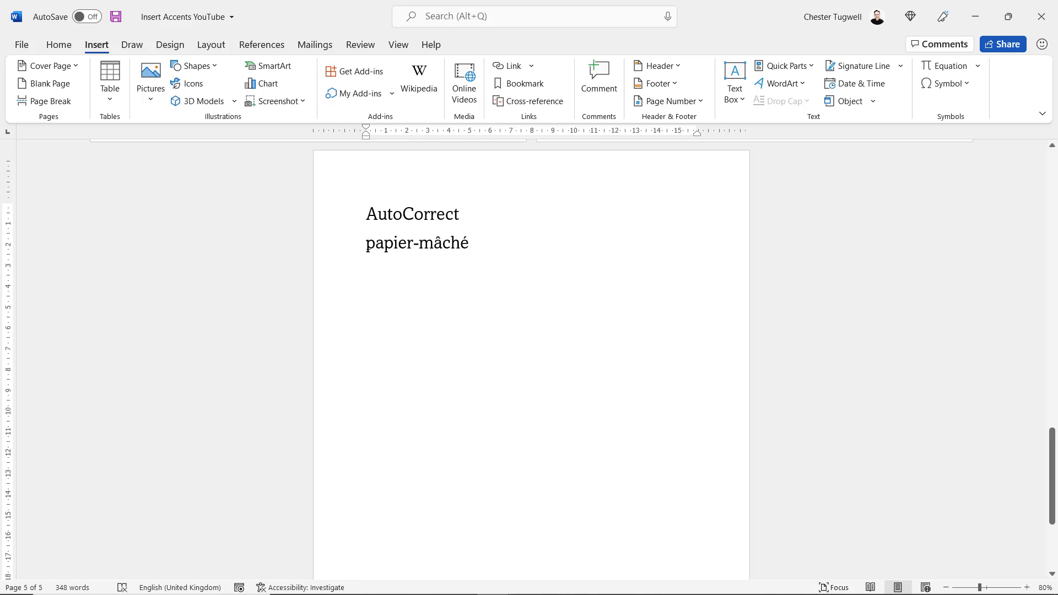
- Select the word papier-mâché on the line under the AutoCorrect heading
{"action": "left_click_drag", "start_coordinate": [367, 245], "coordinate": [480, 244]}
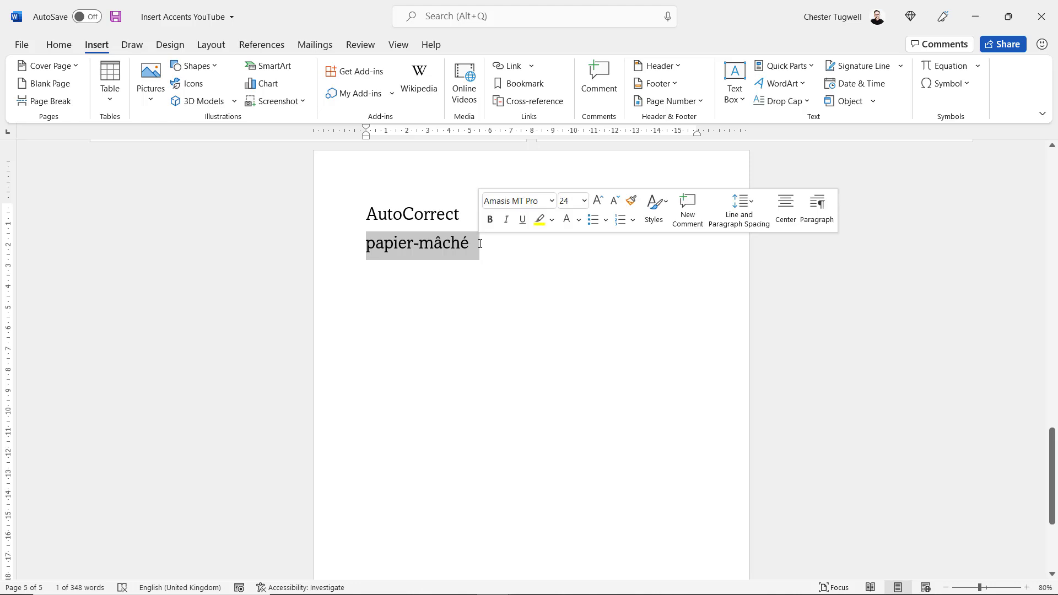
- Open the AutoCorrect Options from File > Options > Proofing
{"action": "left_click", "coordinate": [27, 46]}
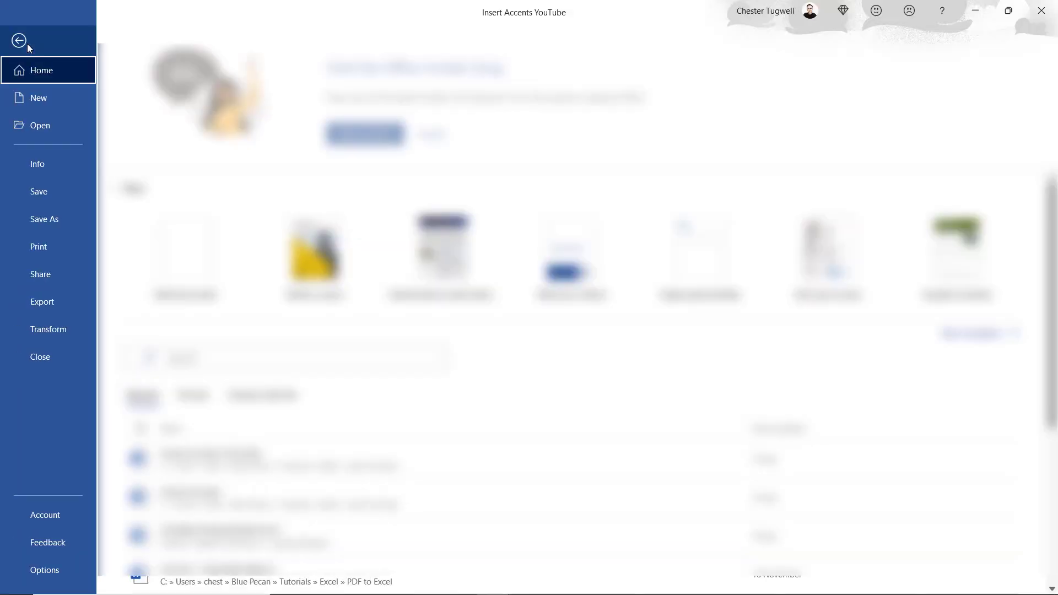
{"action": "left_click", "coordinate": [54, 570]}
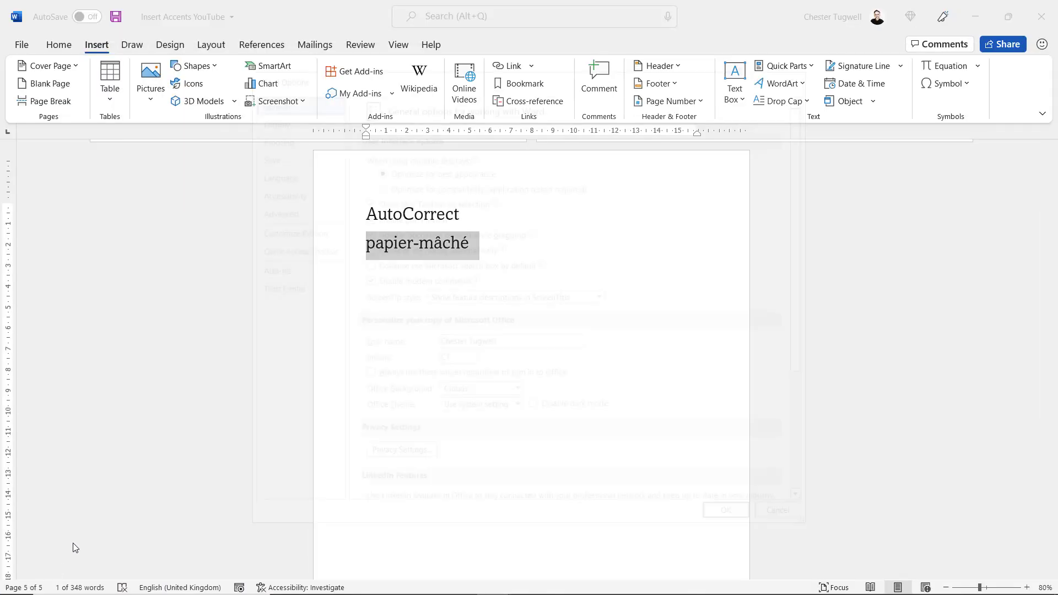
{"action": "left_click", "coordinate": [204, 115]}
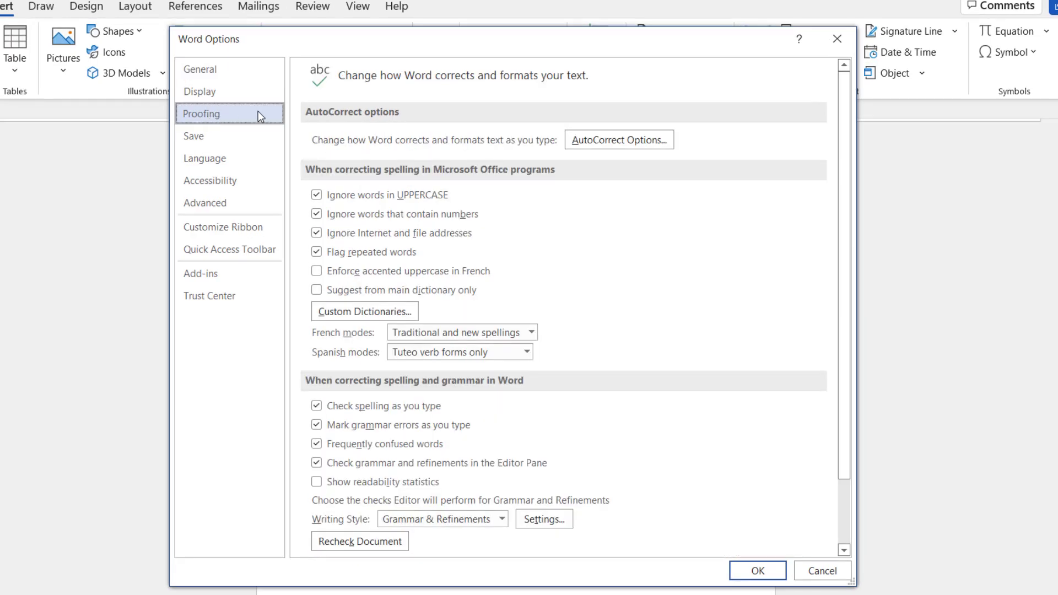
{"action": "left_click", "coordinate": [600, 140]}
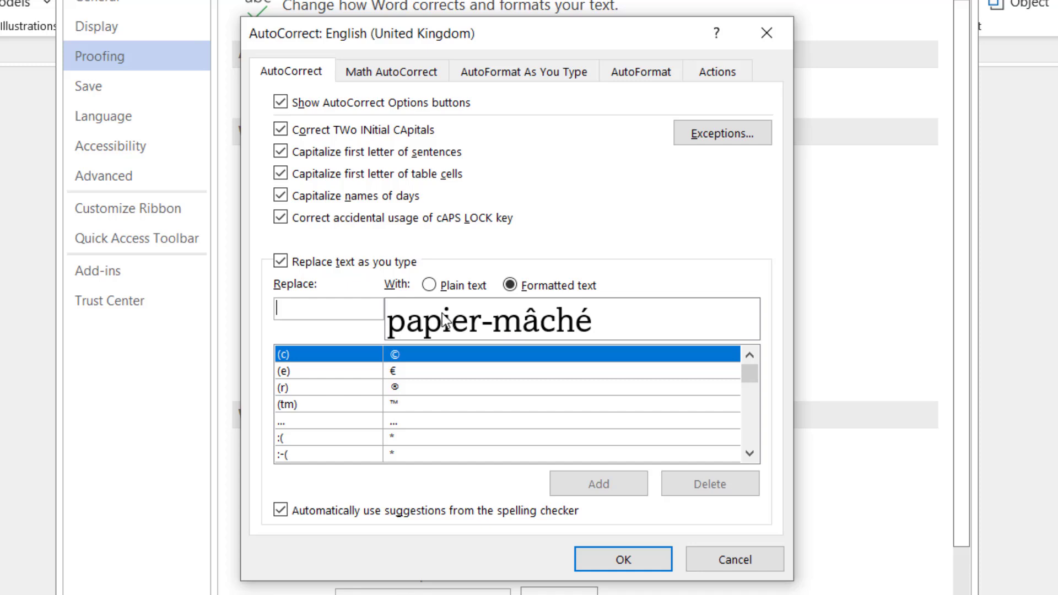
- Add a plain-text AutoCorrect entry replacing papier-mache with papier-mâché, then close Options
{"action": "left_click", "coordinate": [430, 286]}
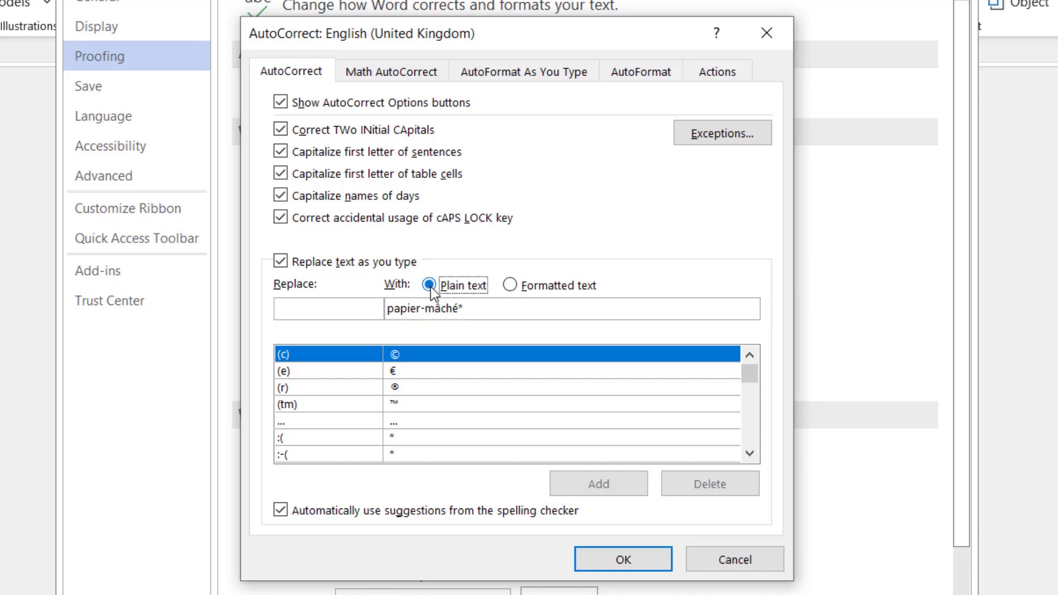
{"action": "left_click", "coordinate": [466, 308]}
{"action": "key", "text": "BackSpace"}
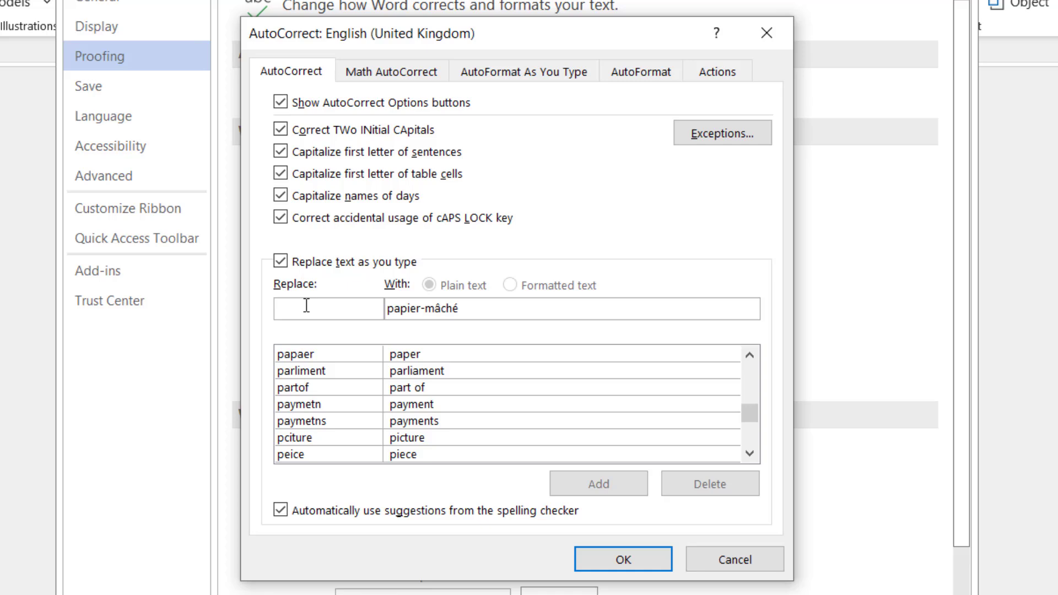
{"action": "left_click", "coordinate": [306, 305]}
{"action": "type", "text": "pap"}
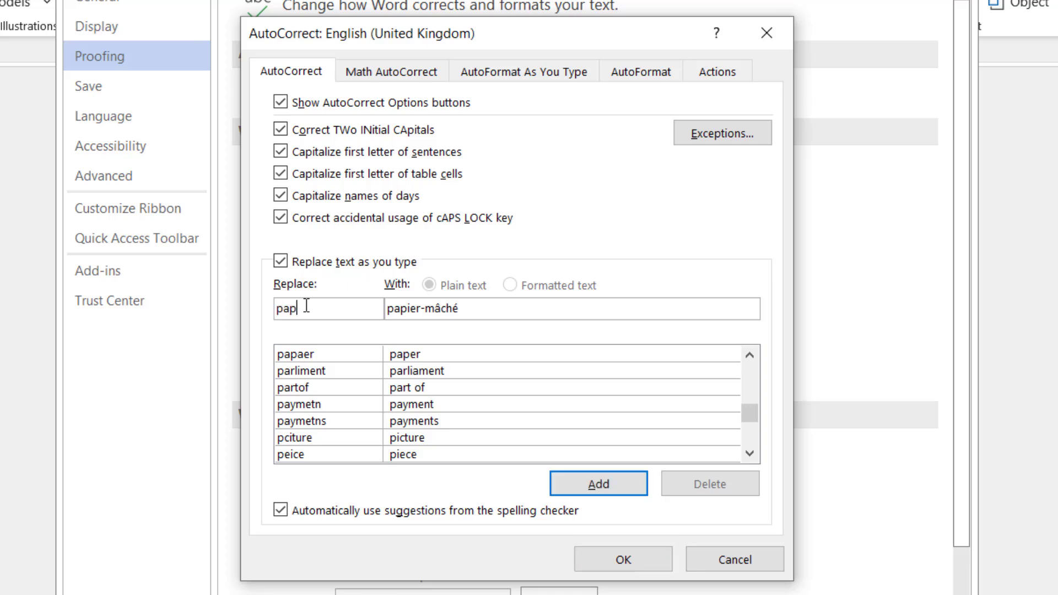
{"action": "type", "text": "ier-mache"}
{"action": "left_click", "coordinate": [575, 487]}
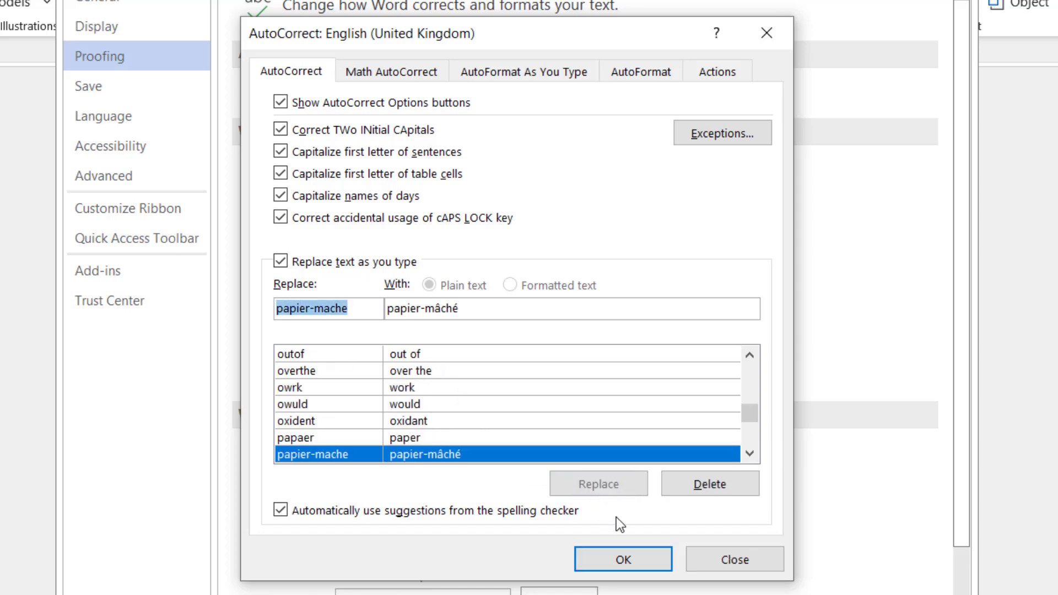
{"action": "left_click", "coordinate": [632, 558]}
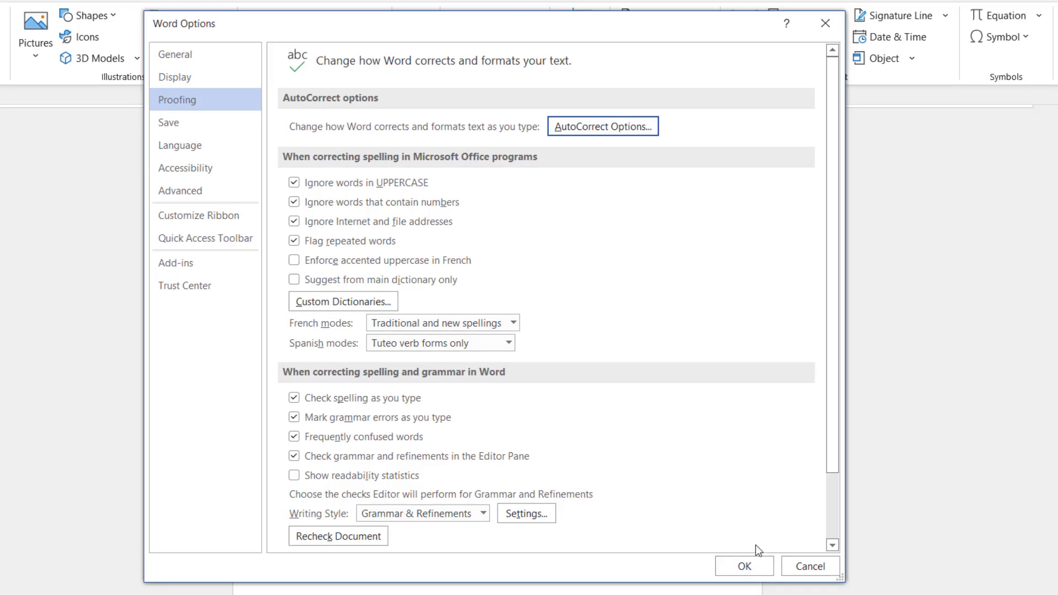
{"action": "left_click", "coordinate": [758, 580]}
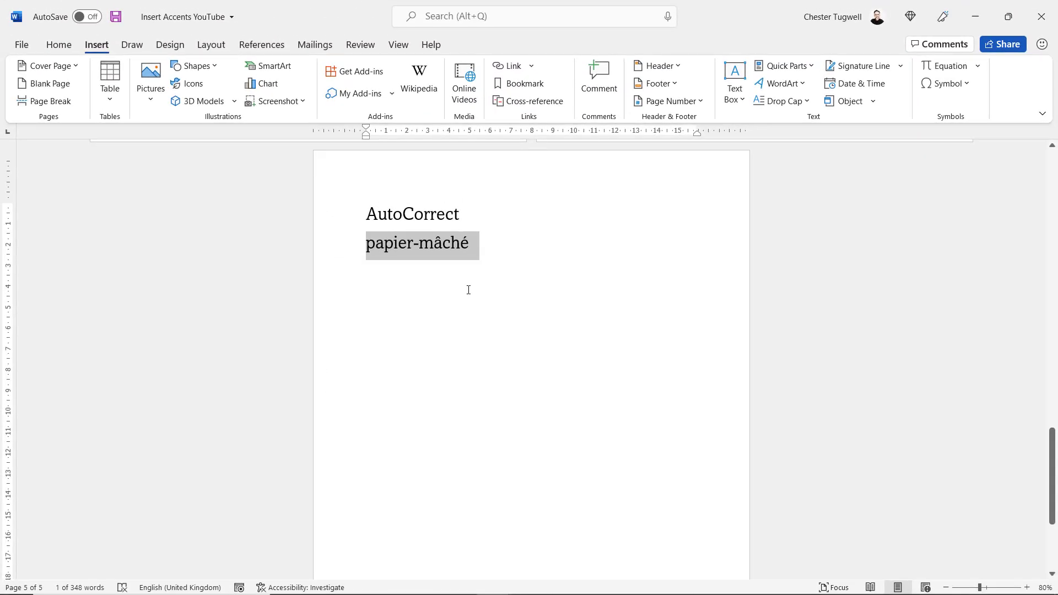
- On an empty line below, type papier-mache so AutoCorrect turns it into papier-mâché
{"action": "left_click", "coordinate": [503, 285]}
{"action": "type", "text": "papier-mache"}
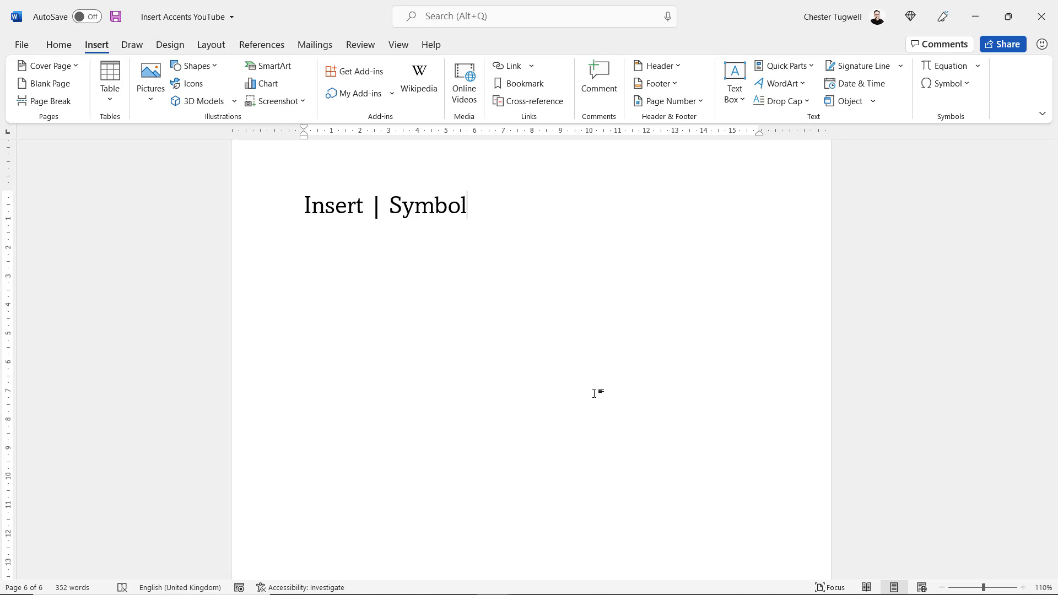
- Start a new line under the Insert | Symbol heading and type Papier-m
{"action": "key", "text": "Return"}
{"action": "type", "text": "Papier-m"}
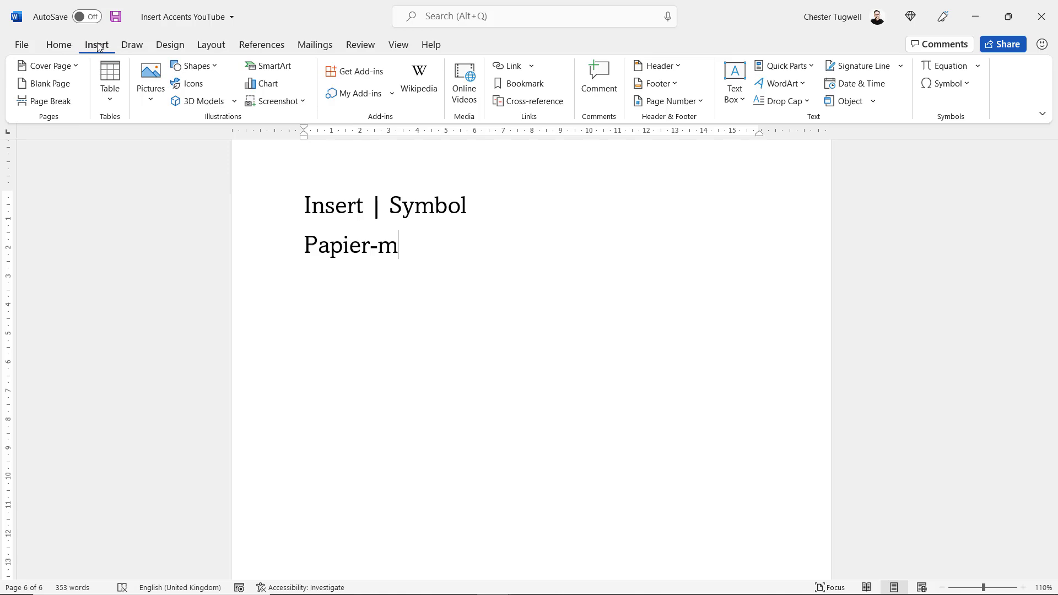
- Open the Symbol dialog showing the (normal text) font's Latin-1 Supplement subset
{"action": "left_click", "coordinate": [946, 85]}
{"action": "left_click", "coordinate": [938, 190]}
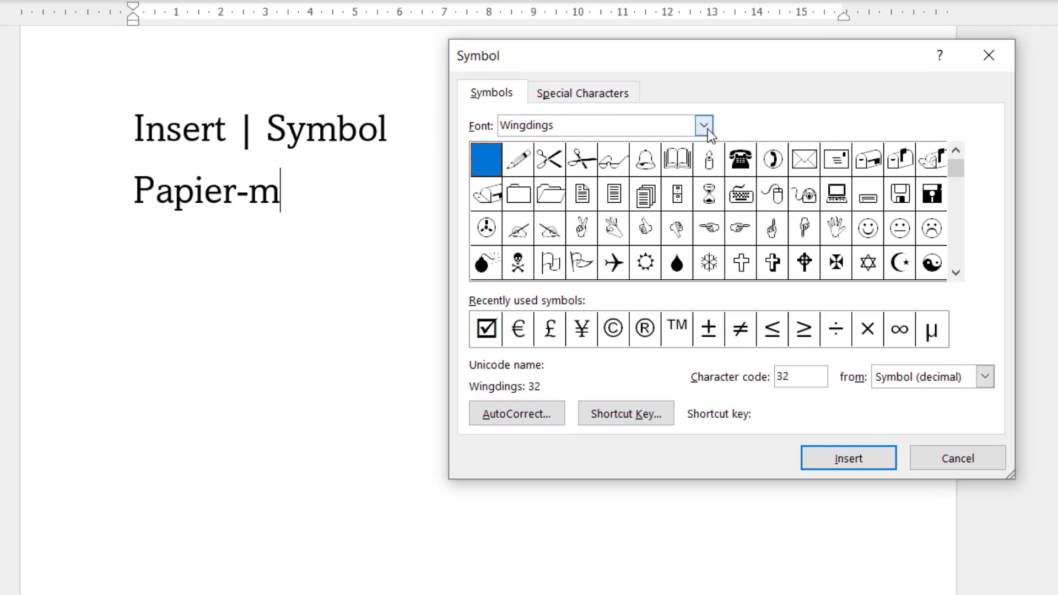
{"action": "left_click", "coordinate": [703, 126]}
{"action": "left_click_drag", "start_coordinate": [706, 208], "coordinate": [706, 145]}
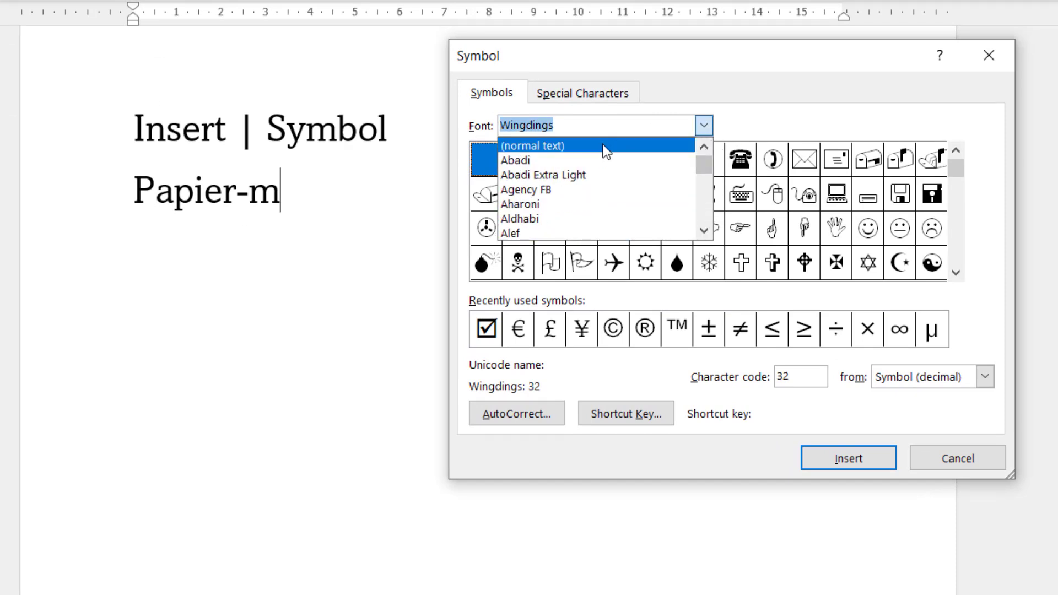
{"action": "left_click", "coordinate": [663, 146]}
{"action": "left_click", "coordinate": [991, 124]}
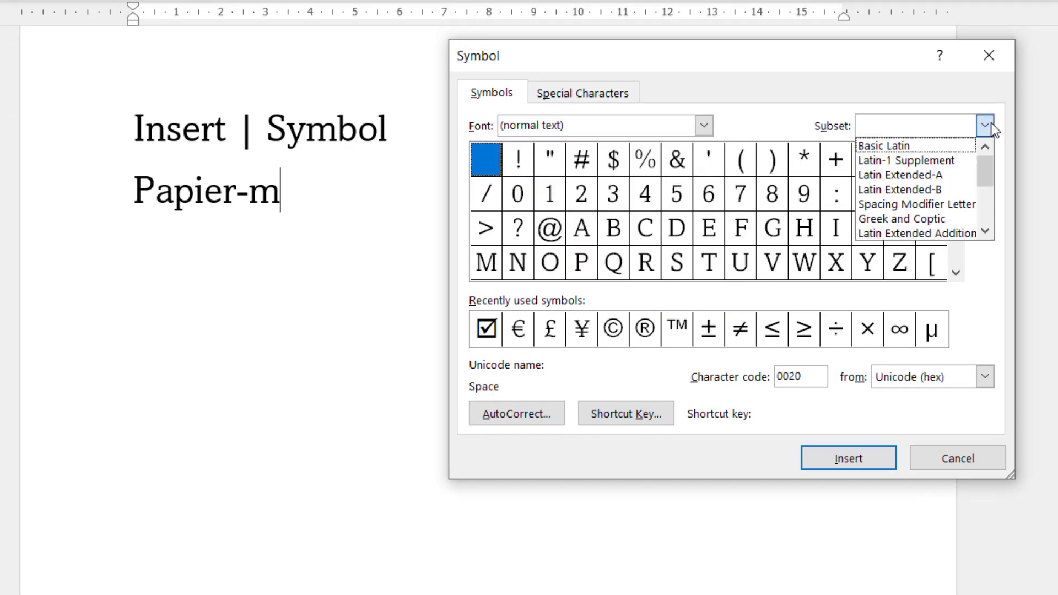
{"action": "left_click", "coordinate": [874, 165]}
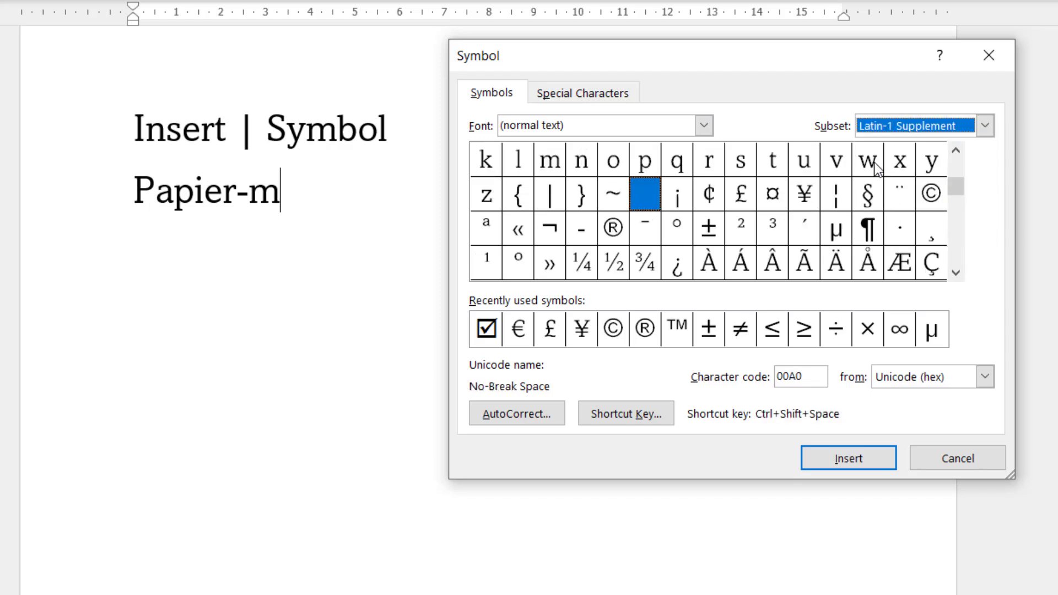
- Insert the â symbol after Papier-m, then type ch
{"action": "left_click", "coordinate": [951, 272]}
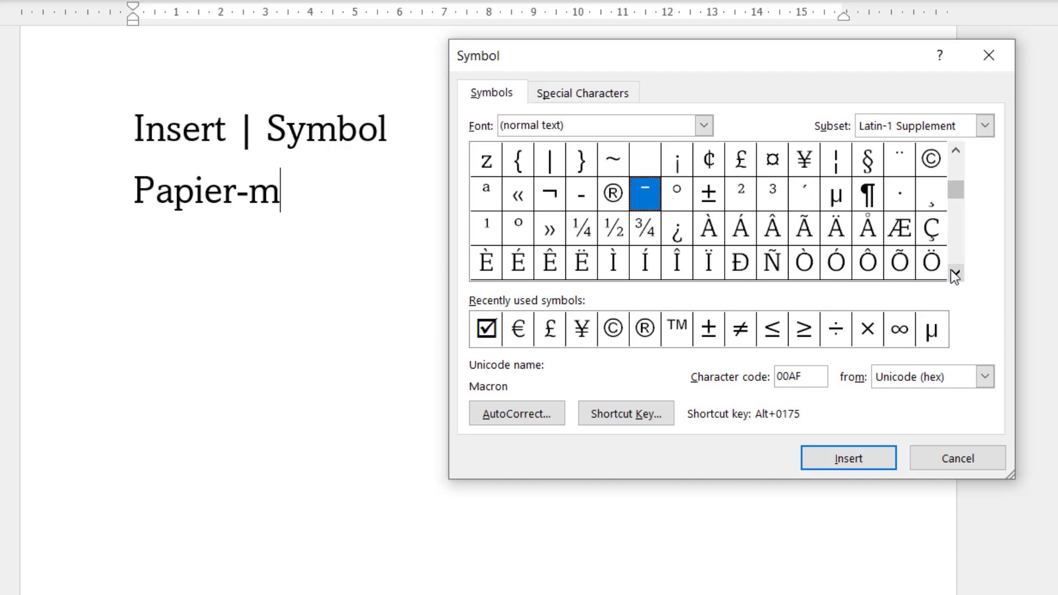
{"action": "left_click", "coordinate": [951, 272]}
{"action": "left_click", "coordinate": [952, 272]}
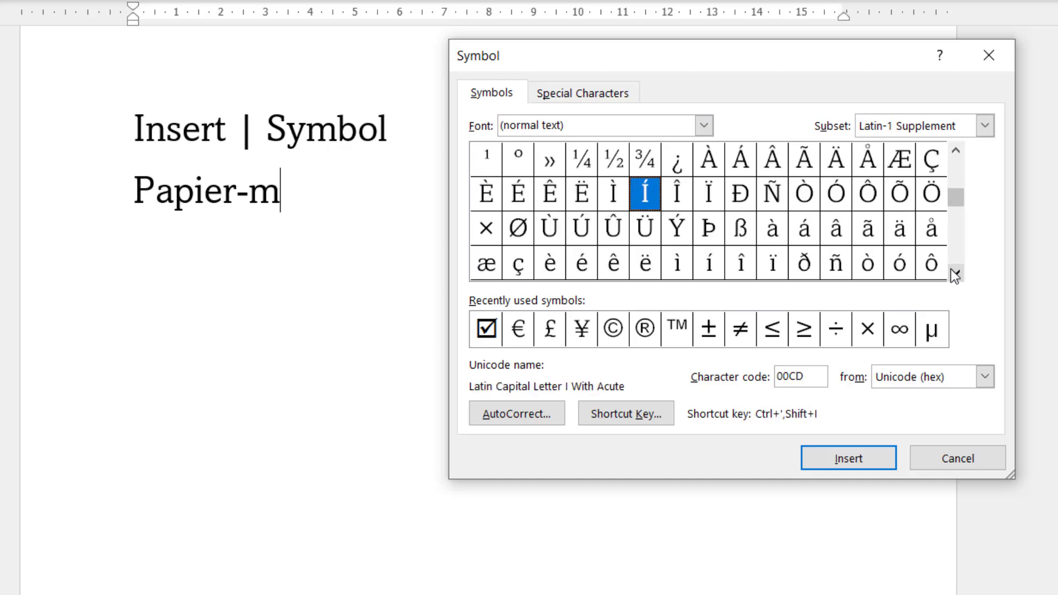
{"action": "left_click", "coordinate": [836, 235]}
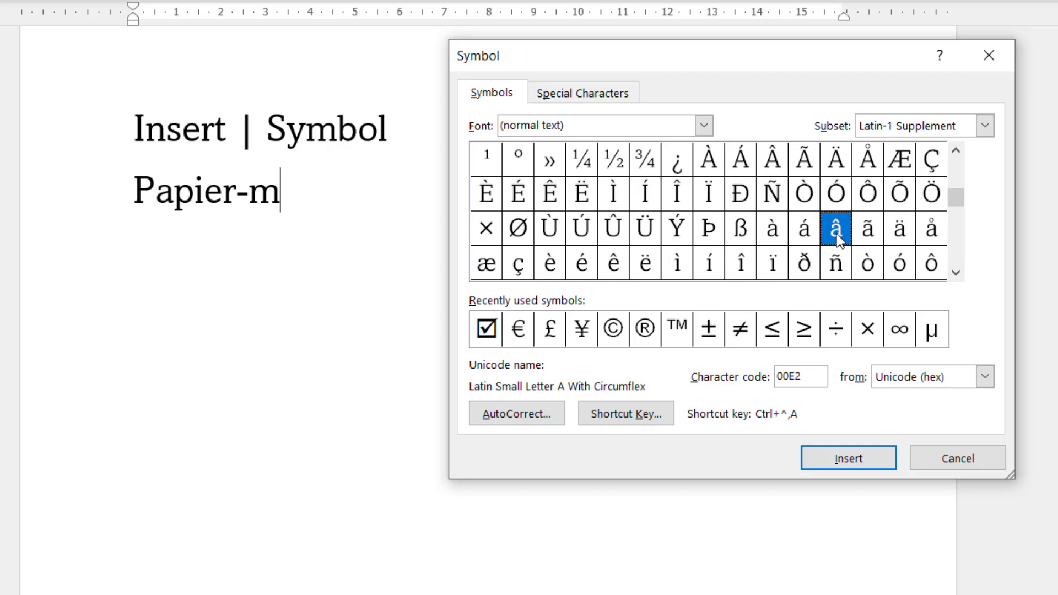
{"action": "left_click", "coordinate": [842, 461]}
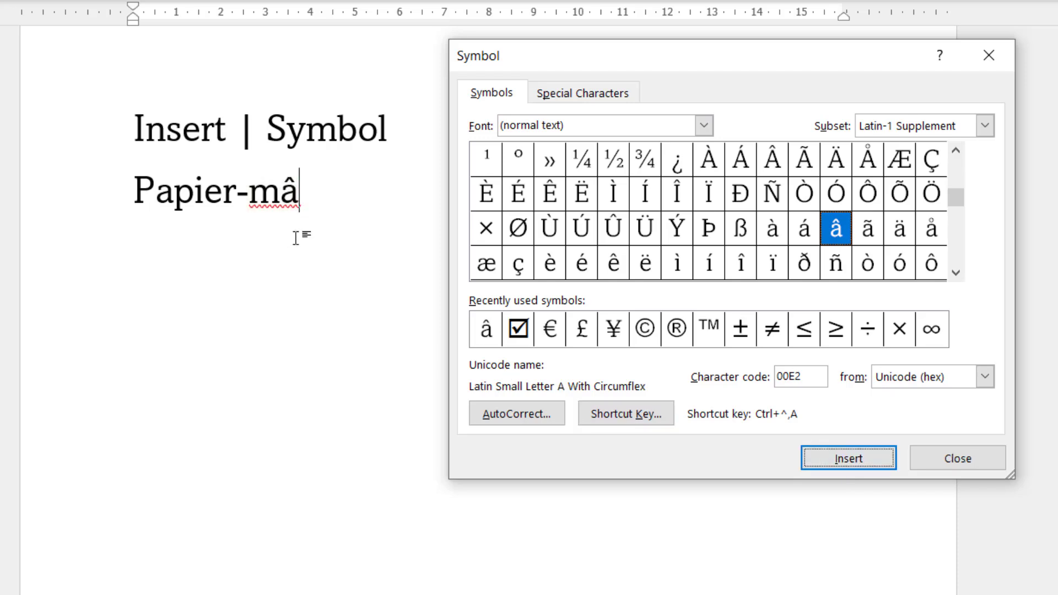
{"action": "left_click", "coordinate": [325, 275]}
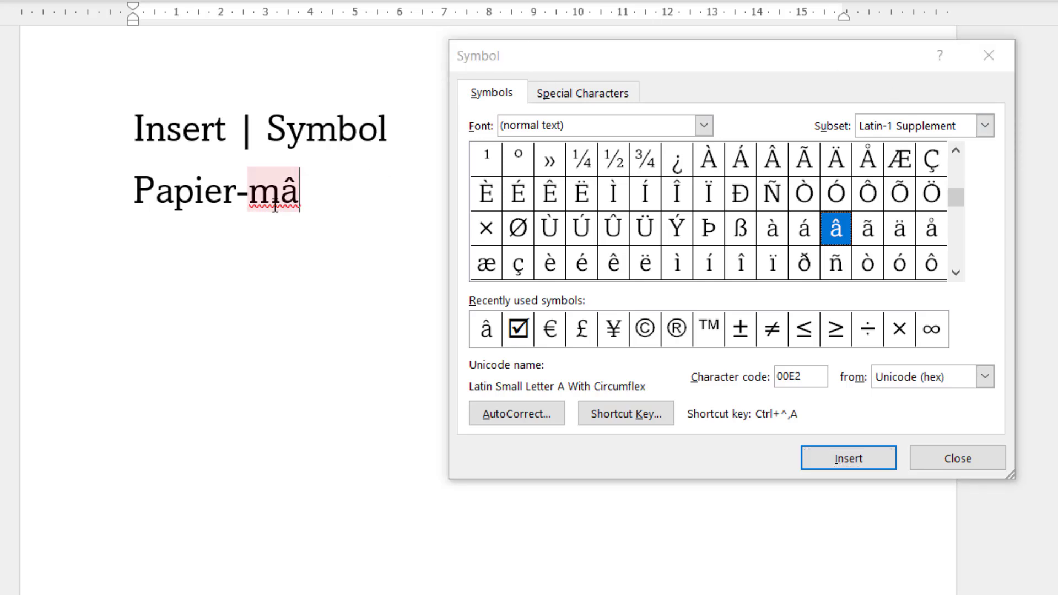
{"action": "type", "text": "ch"}
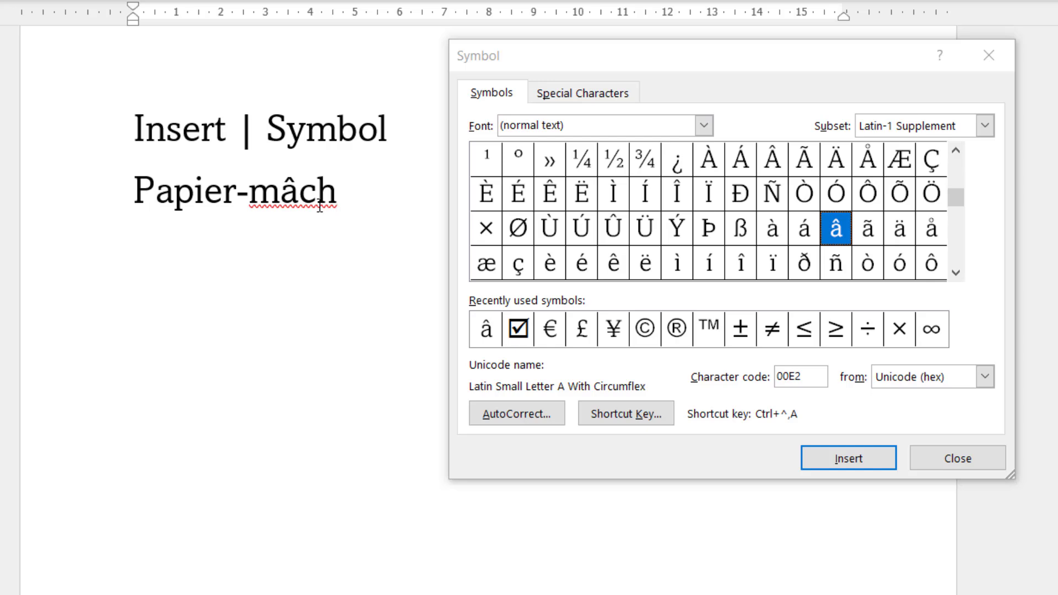
- Insert the é symbol to finish Papier-mâché and close the Symbol dialog
{"action": "left_click", "coordinate": [585, 269]}
{"action": "left_click", "coordinate": [588, 269]}
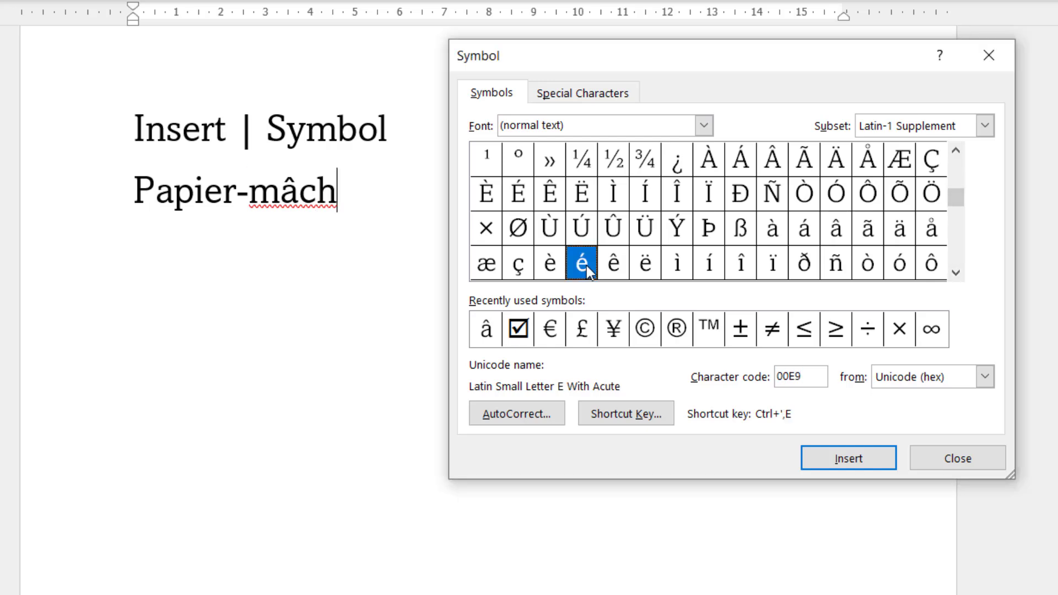
{"action": "left_click", "coordinate": [865, 461]}
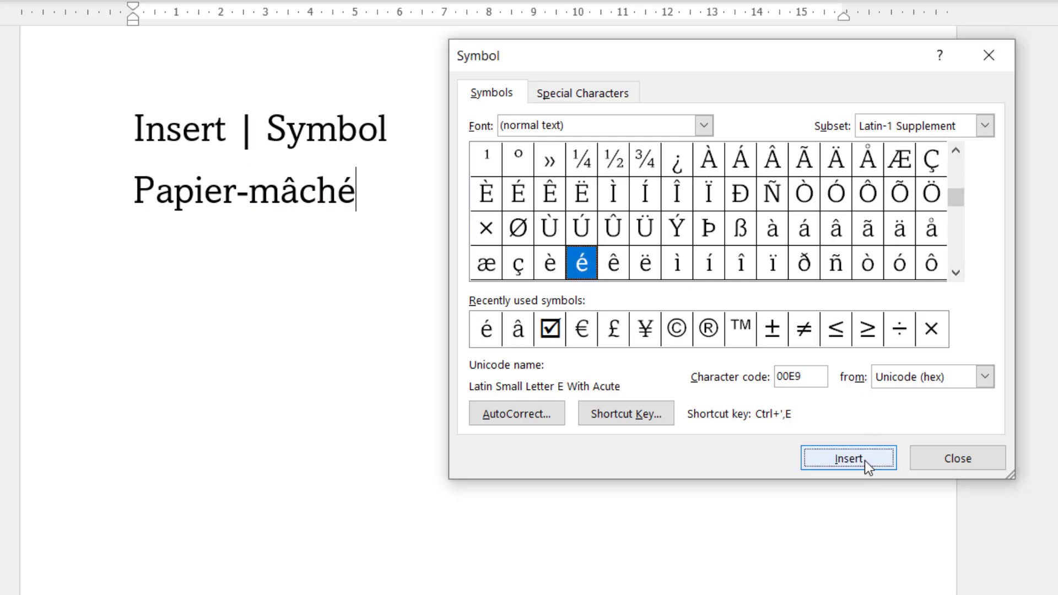
{"action": "left_click", "coordinate": [956, 458]}
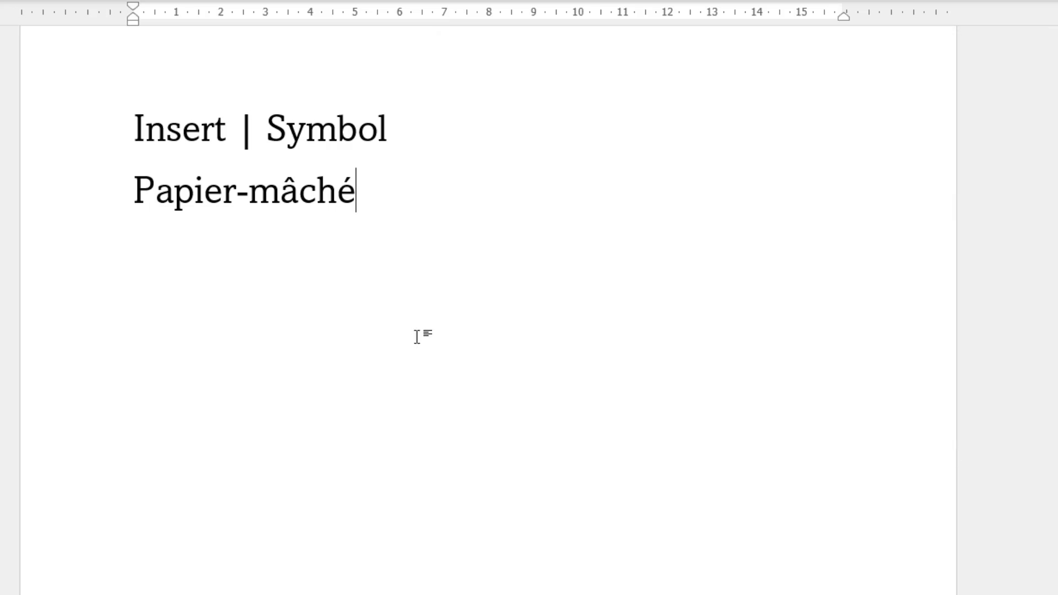